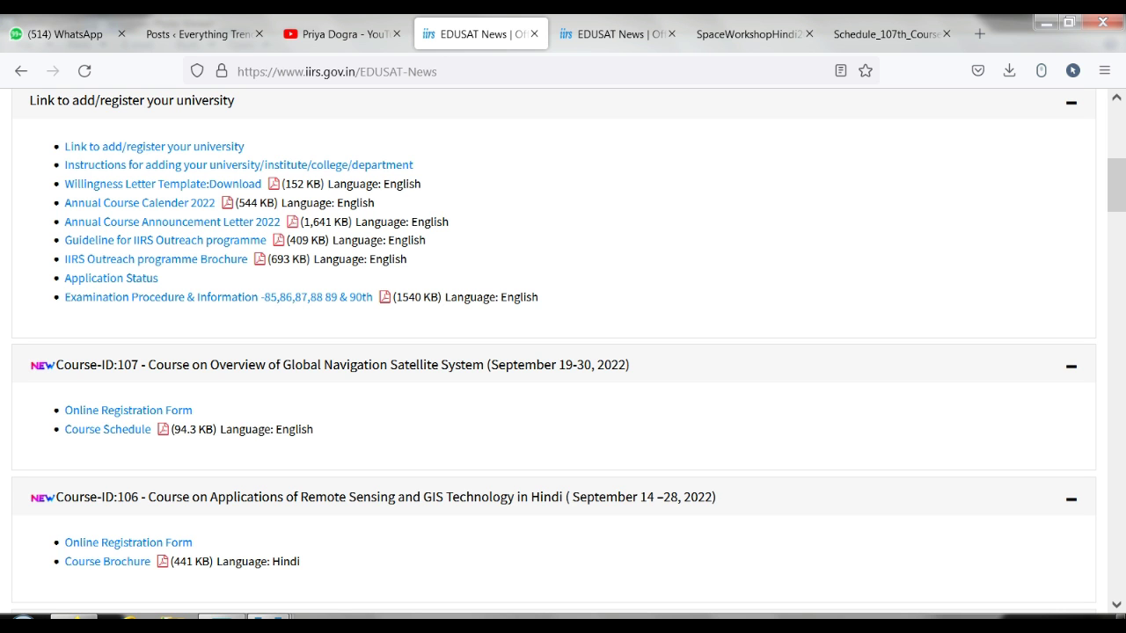
Step: Review the EDUSAT News page, the 106th course brochure and the session schedule of the 107th course on Global Navigation Satellite System
key("ctrl+Tab")
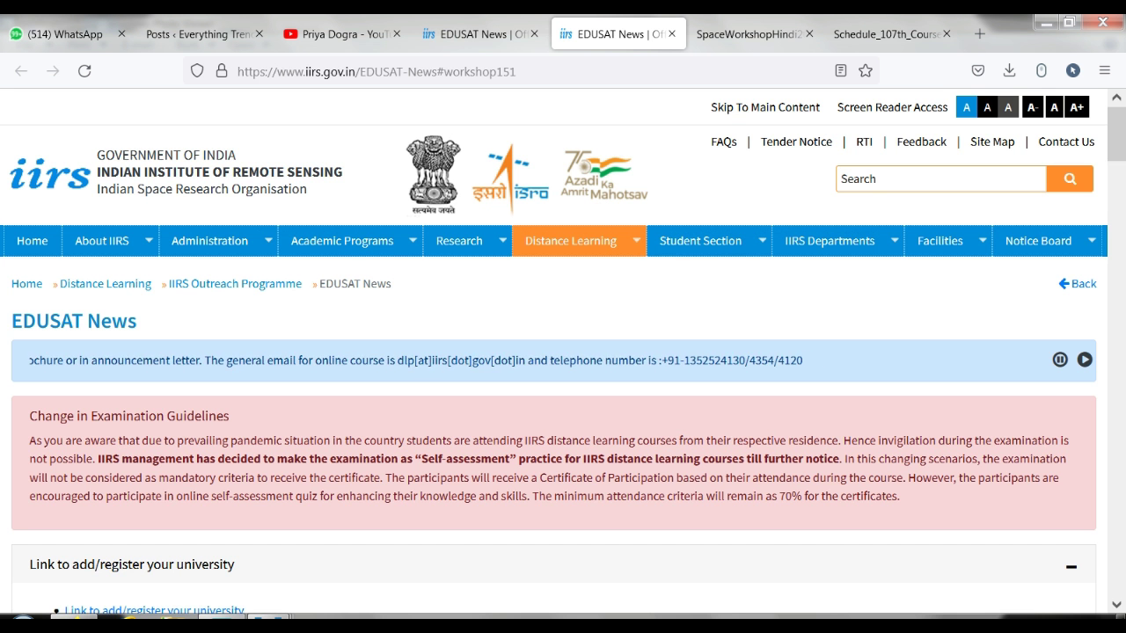
key("ctrl+Tab")
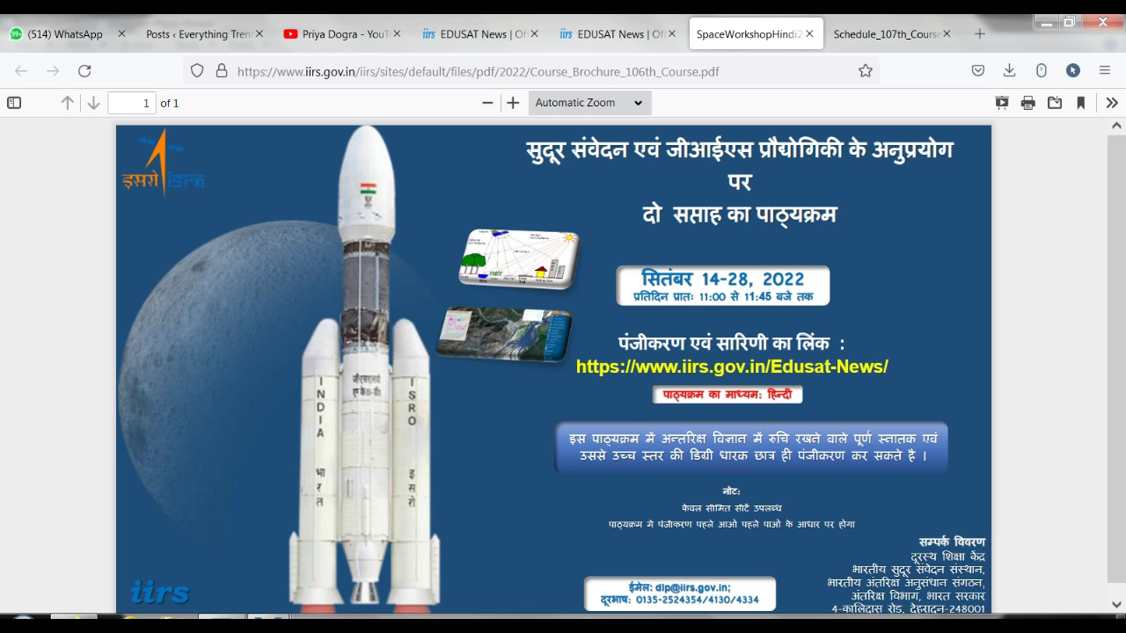
key("ctrl+Tab")
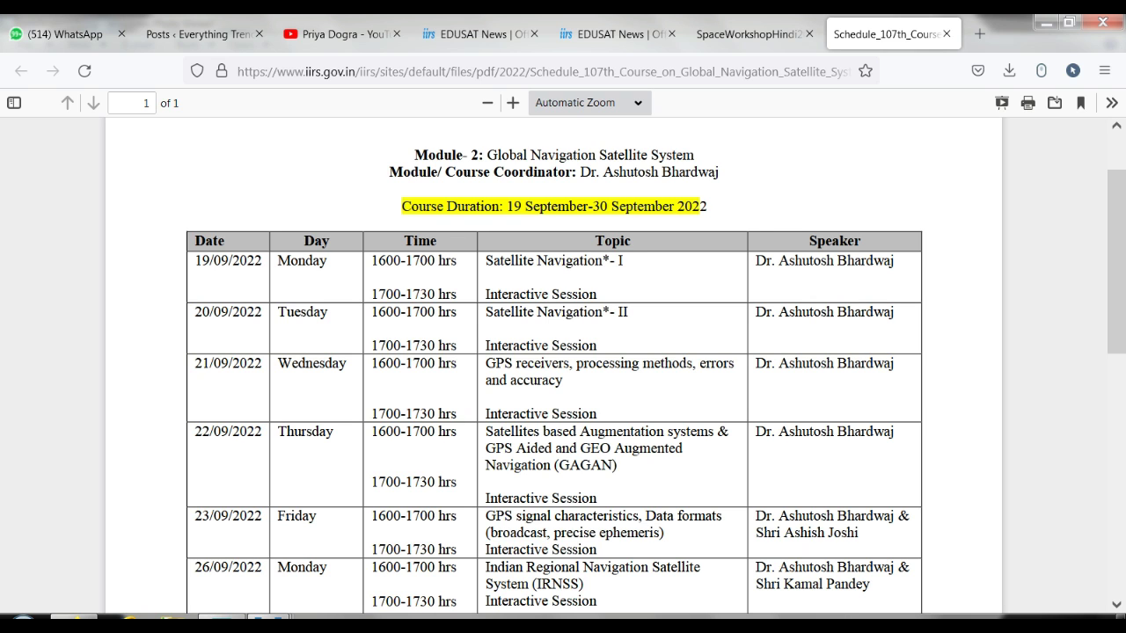
scroll(563, 365, "down", 2)
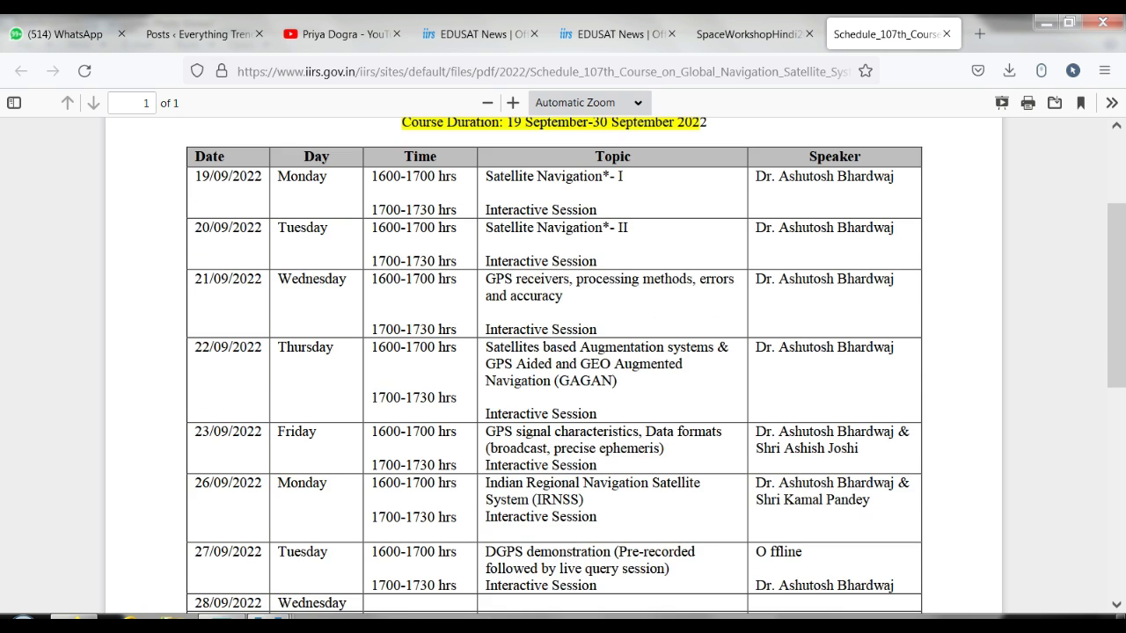
scroll(563, 365, "down", 6)
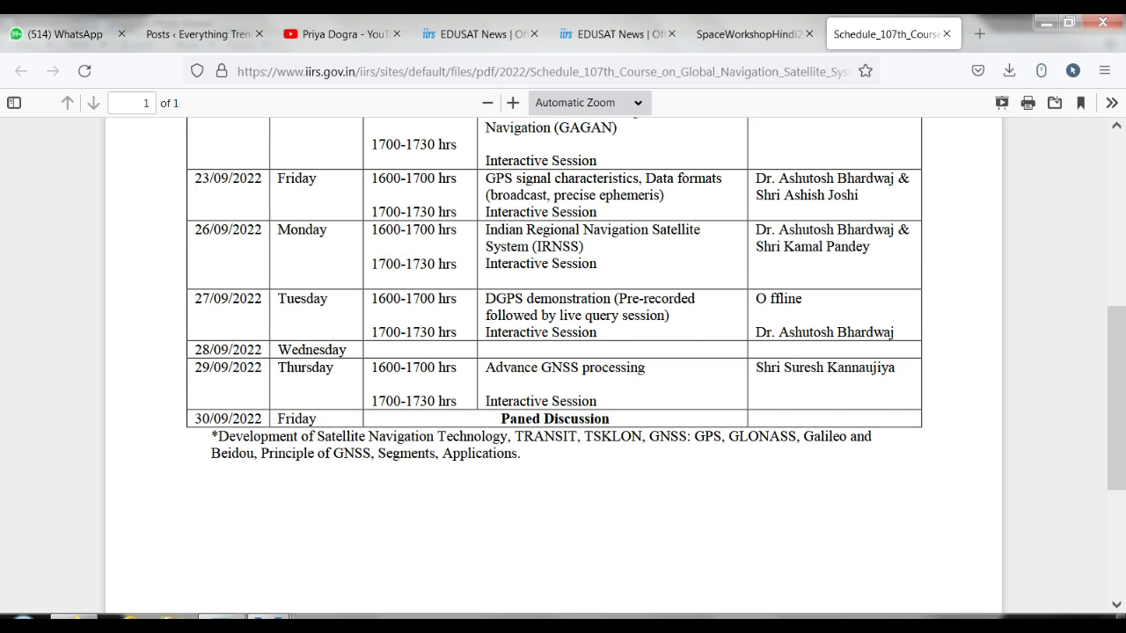
scroll(563, 365, "up", 4)
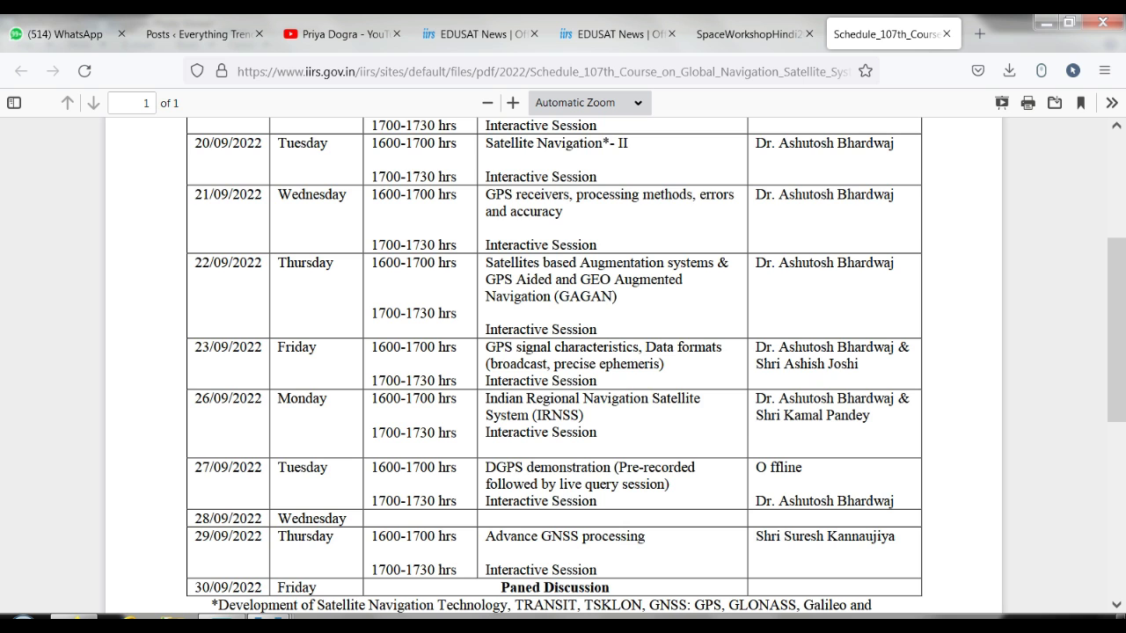
scroll(563, 366, "up", 2)
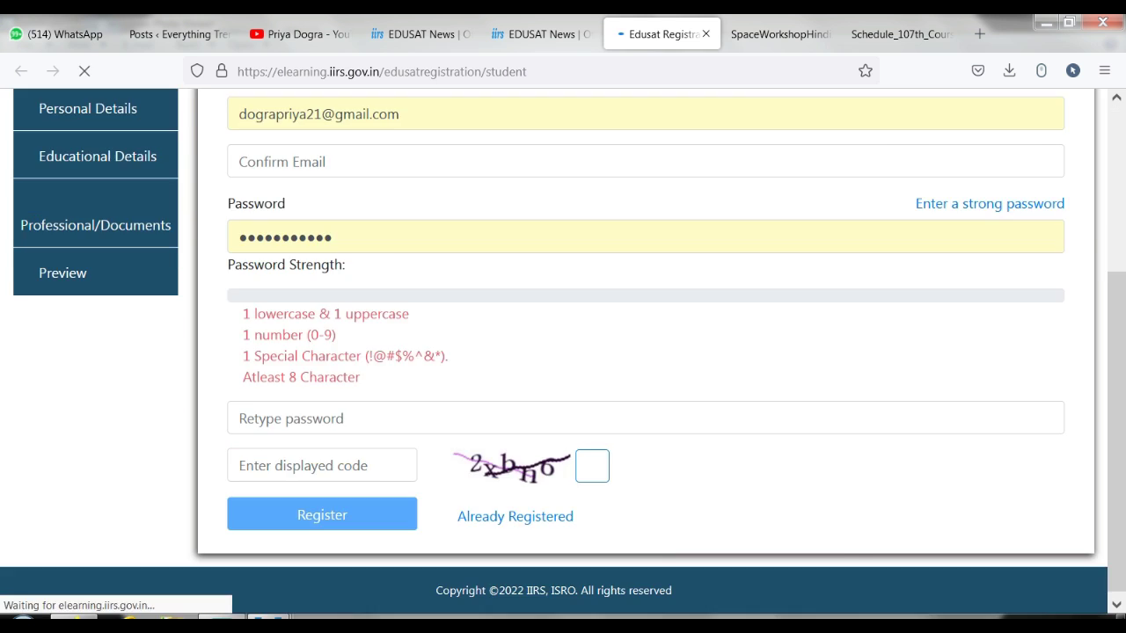
Step: Switch from registration to the login for already registered participants, enter the displayed verification code and log in
scroll(563, 352, "up", 5)
scroll(563, 352, "down", 2)
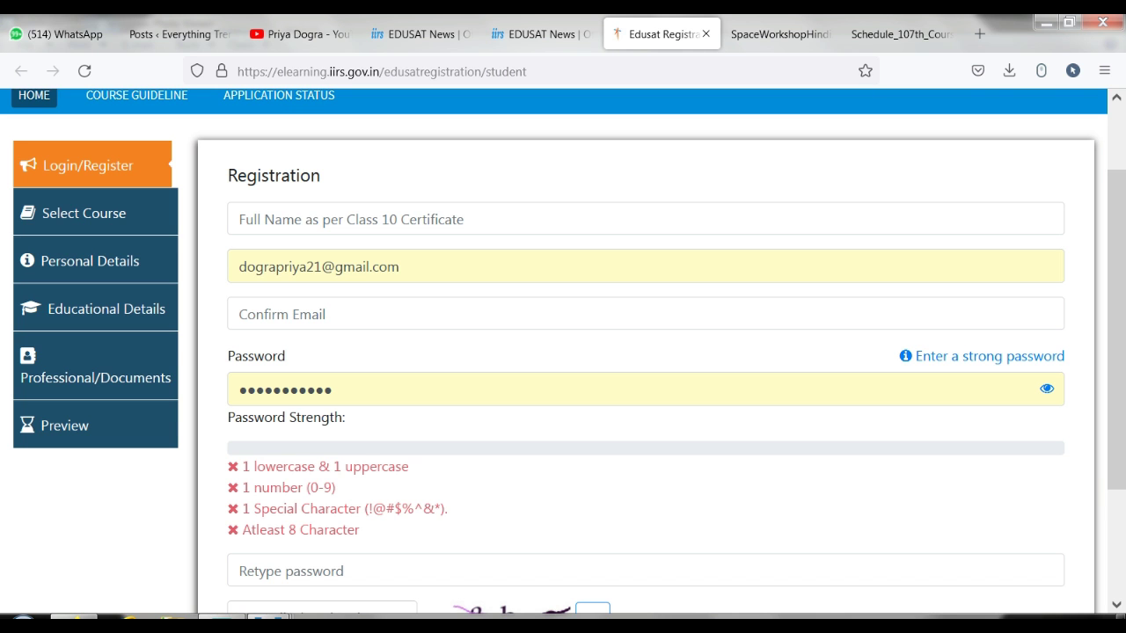
scroll(563, 352, "down", 3)
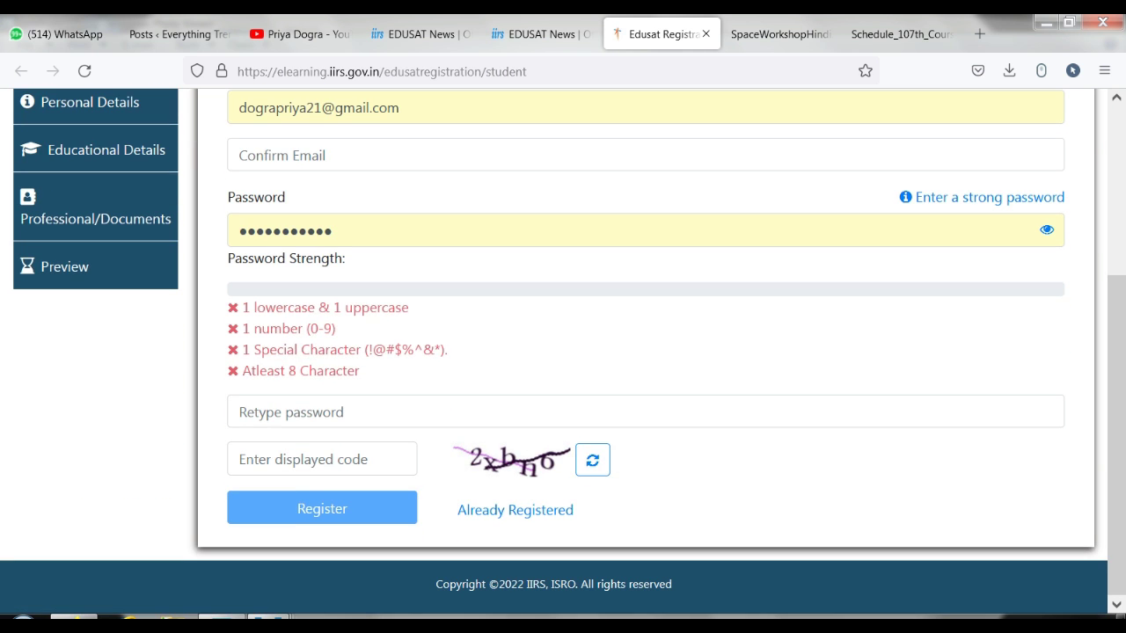
left_click(514, 510)
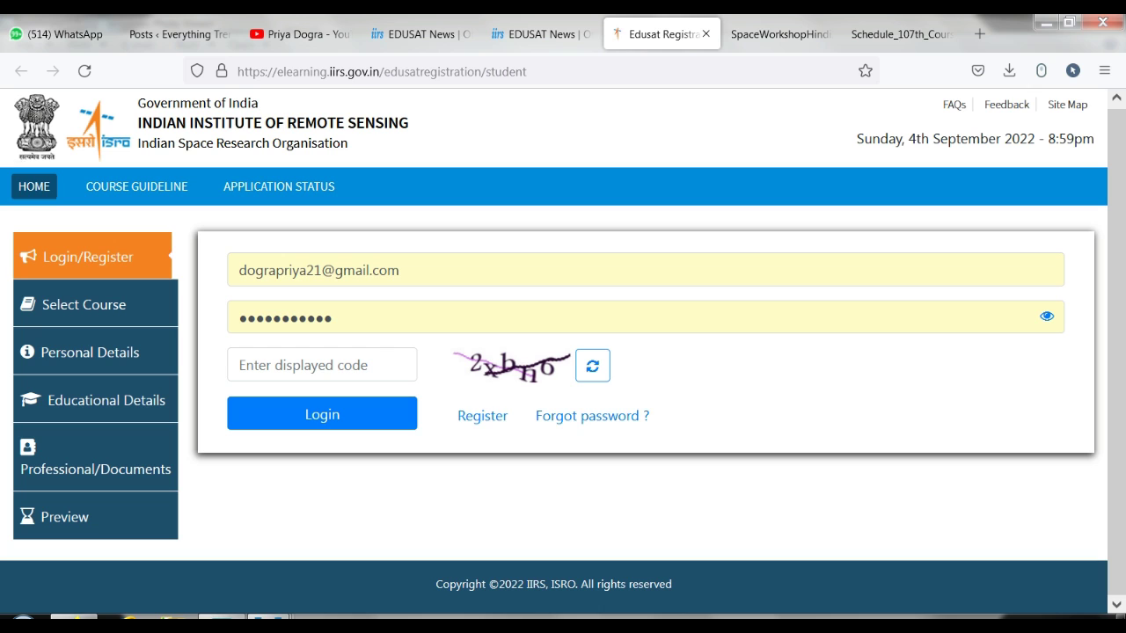
left_click(322, 364)
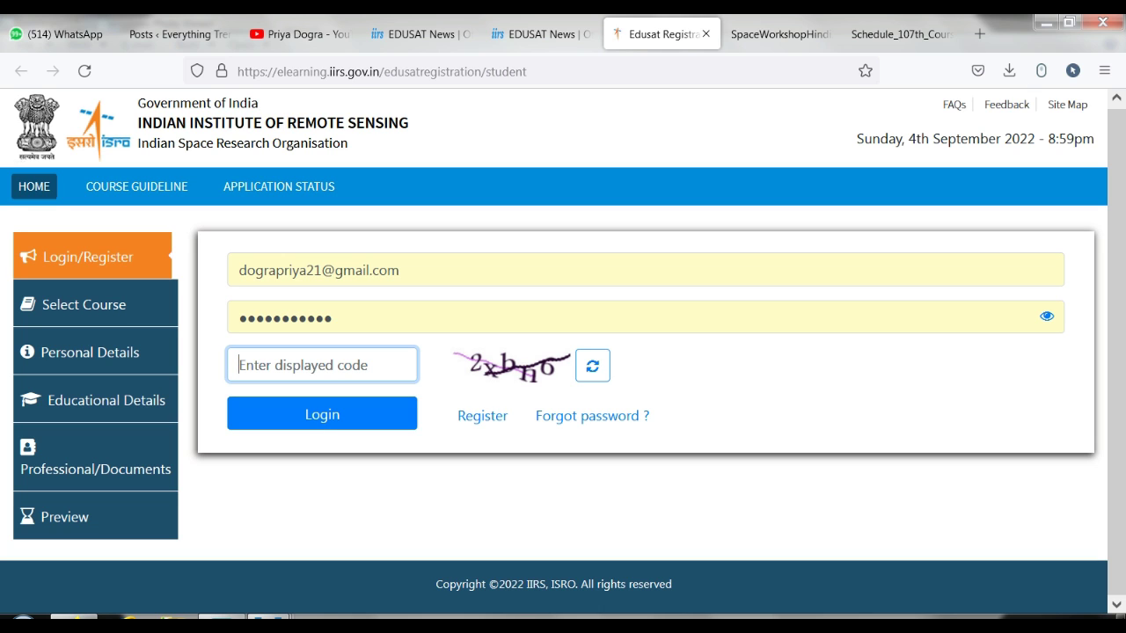
type("2xbn6")
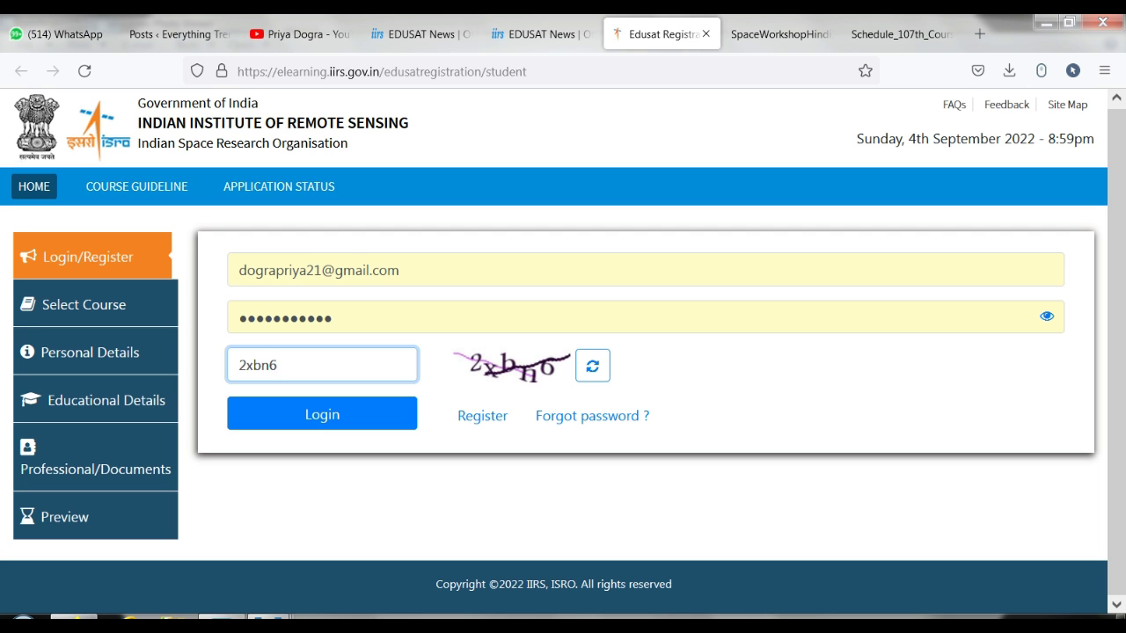
key("Return")
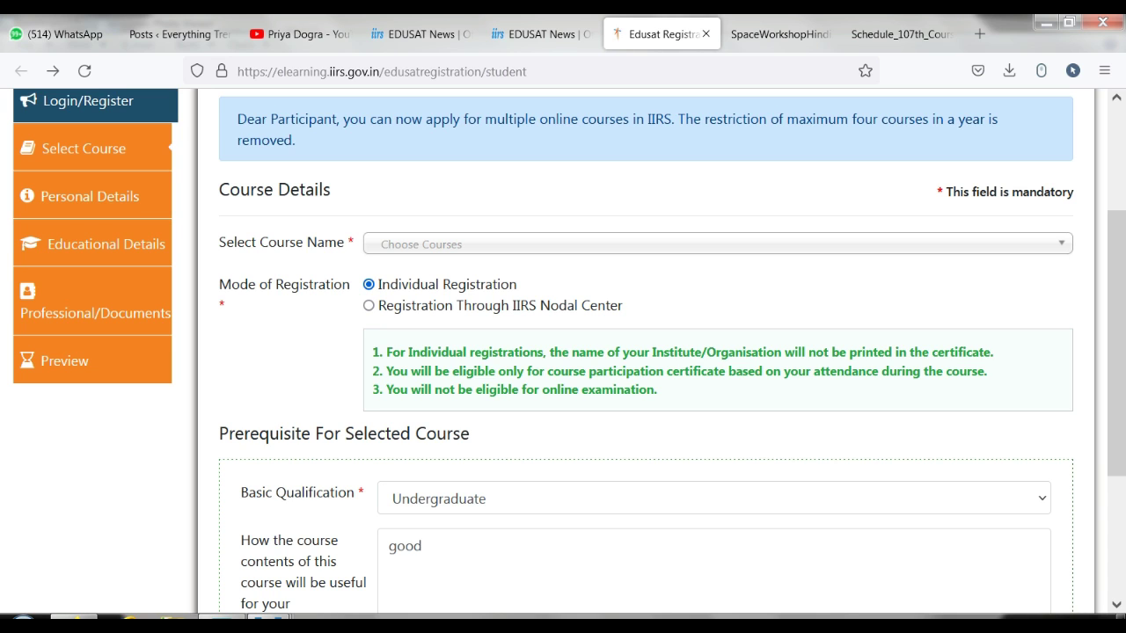
Step: Examine the available courses, the registration modes and the basic qualification options in the course details form
left_click(717, 243)
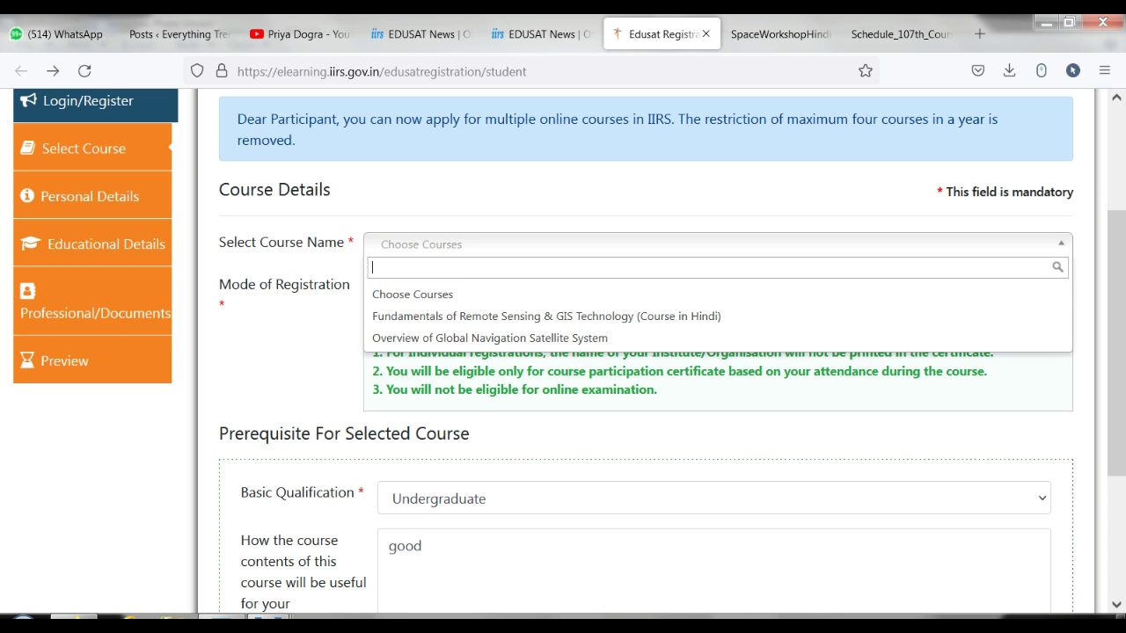
key("Escape")
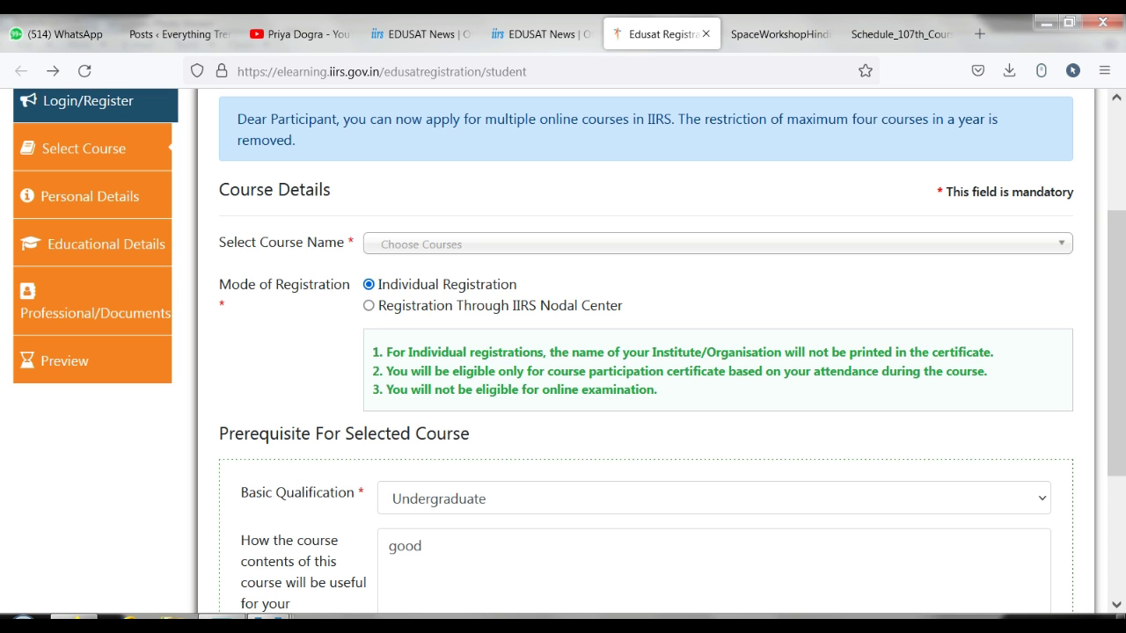
scroll(563, 351, "down", 3)
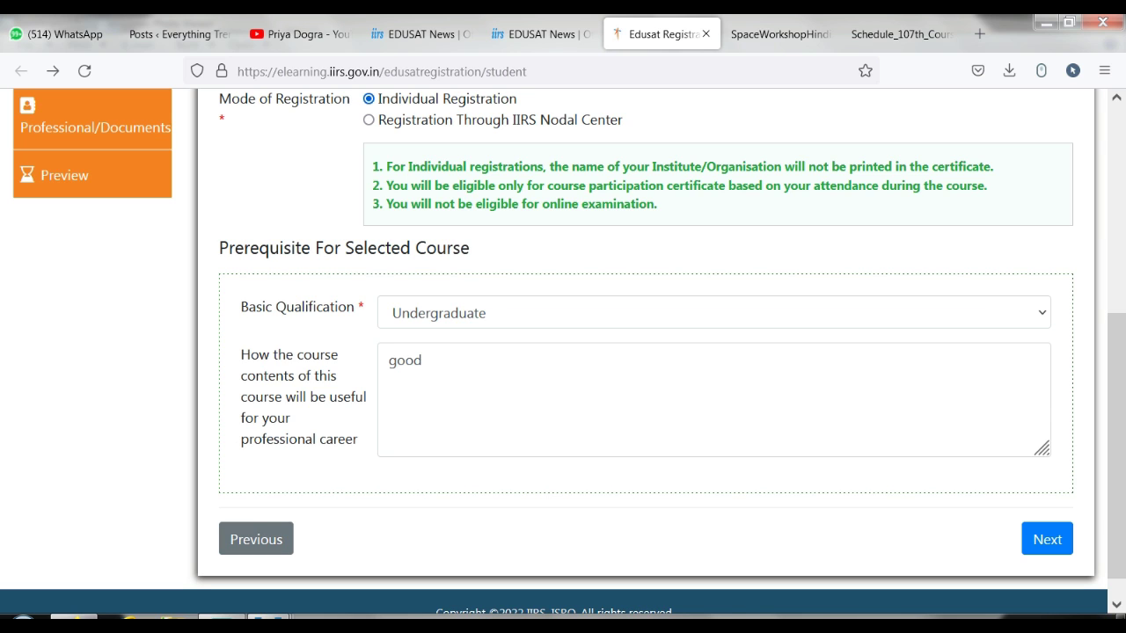
left_click(712, 312)
key("Return")
scroll(563, 352, "down", 1)
scroll(563, 352, "up", 2)
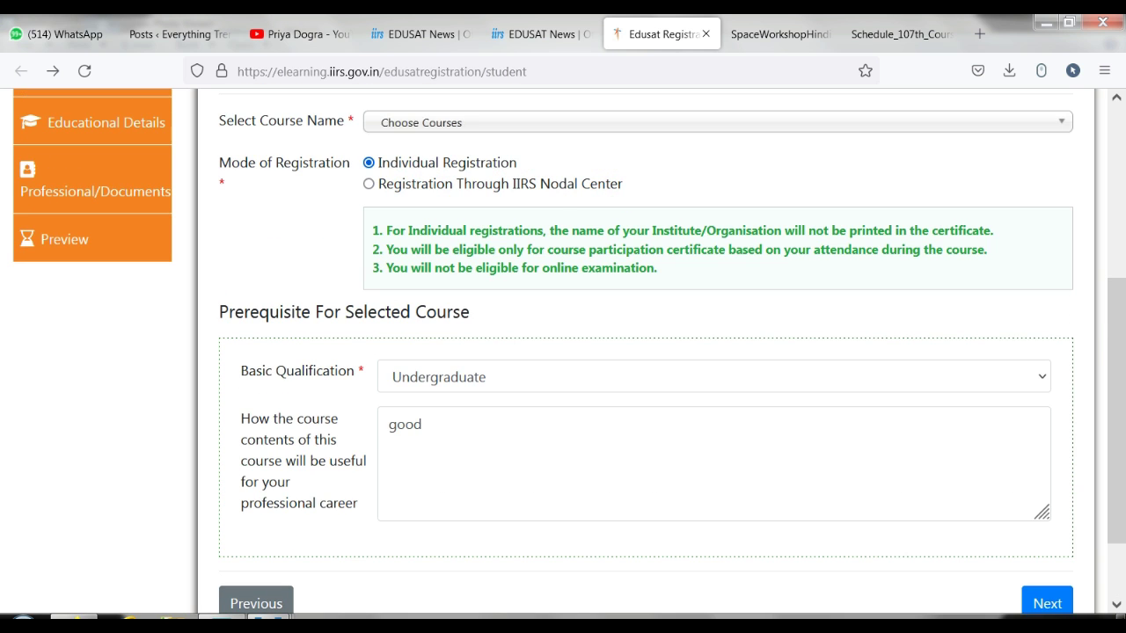
Step: Choose the course Fundamentals of Remote Sensing & GIS Technology (Course in Hindi), set Basic Qualification to Graduation, and submit the course details
left_click(718, 122)
left_click(677, 191)
scroll(563, 352, "down", 2)
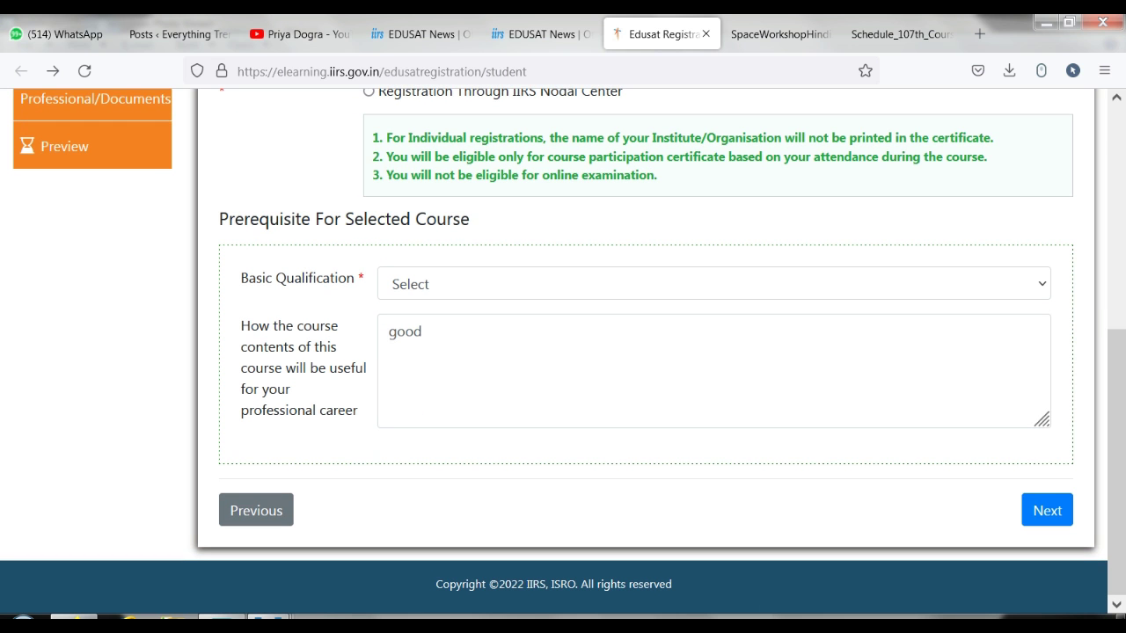
left_click(712, 284)
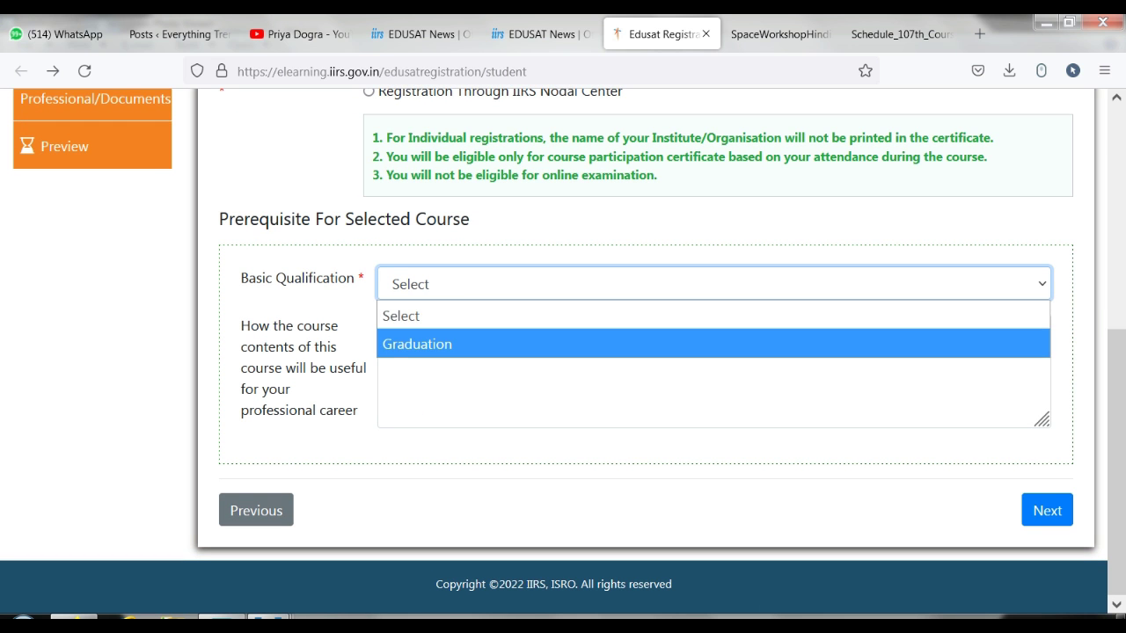
left_click(417, 344)
left_click(1047, 510)
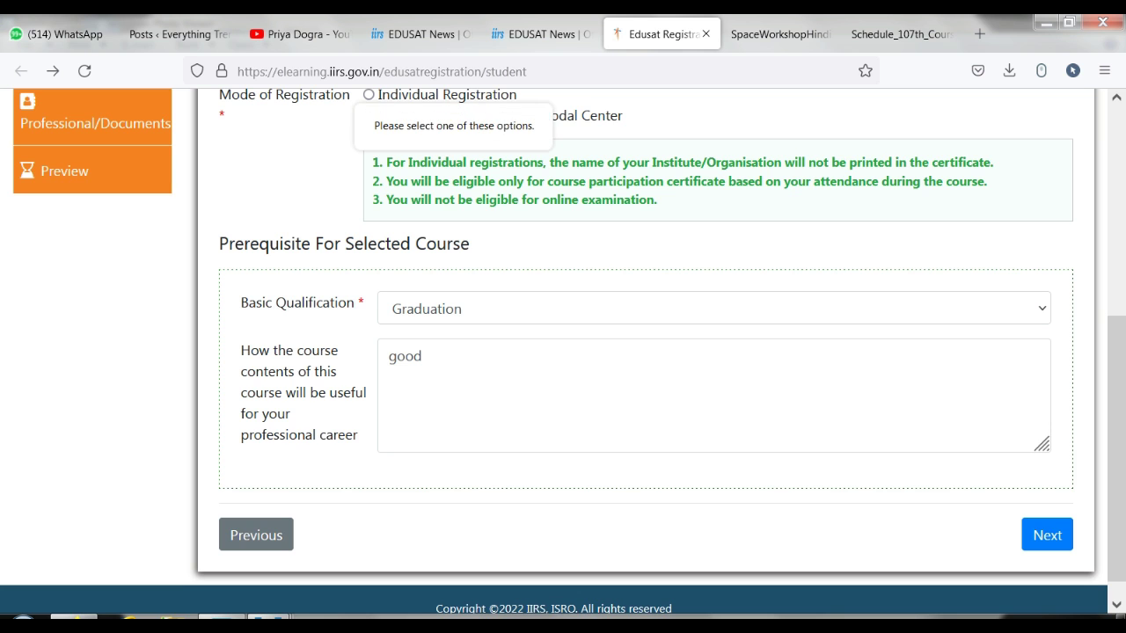
scroll(563, 352, "up", 3)
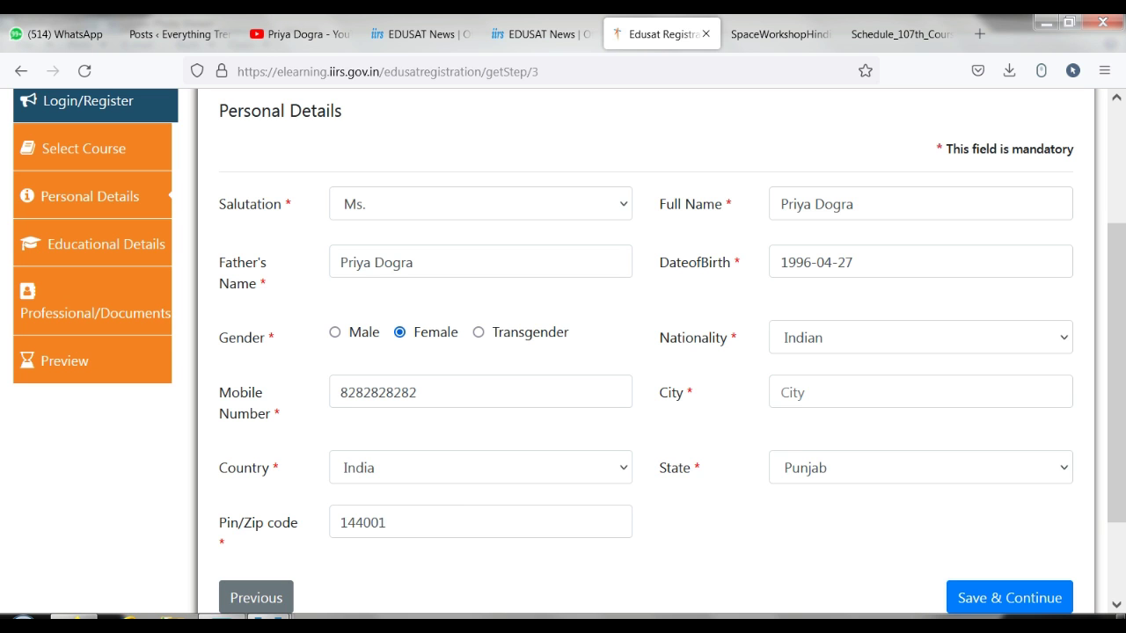
Step: Fill in the city in the personal details and continue to the educational details
scroll(563, 352, "down", 2)
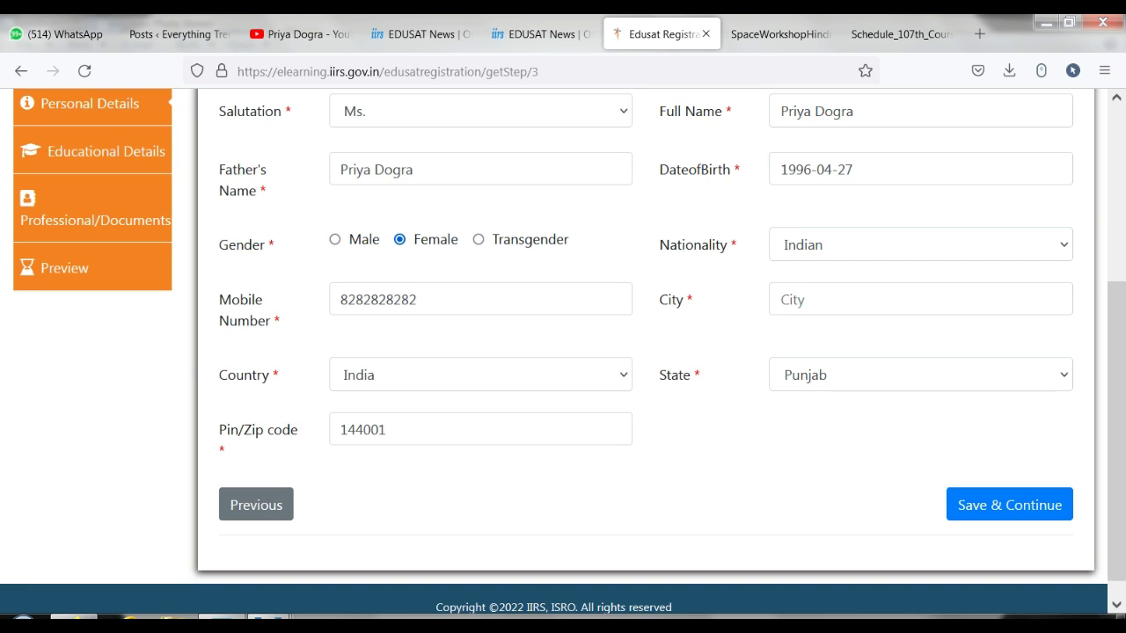
left_click(920, 299)
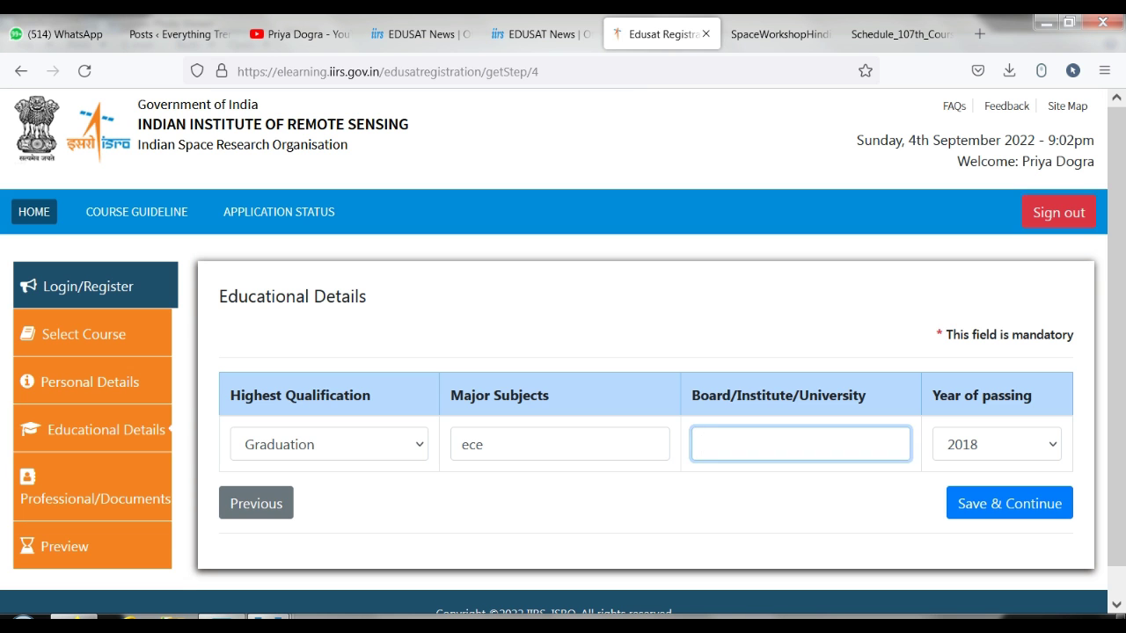
Step: Set the year of passing for the graduation entry to 2020
left_click(997, 444)
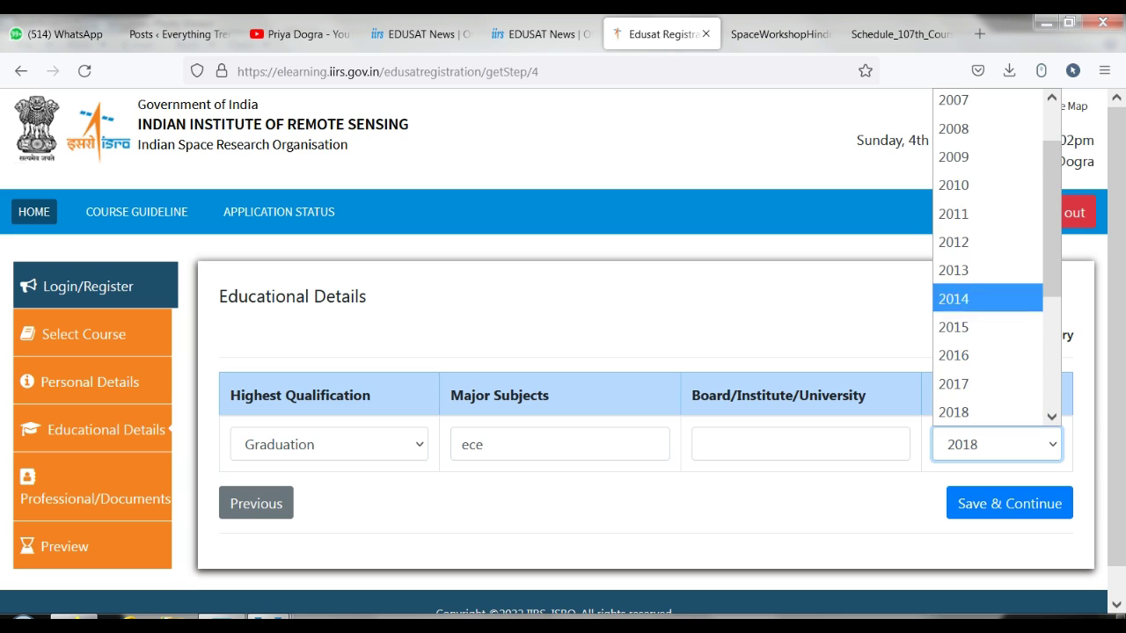
scroll(987, 255, "down", 2)
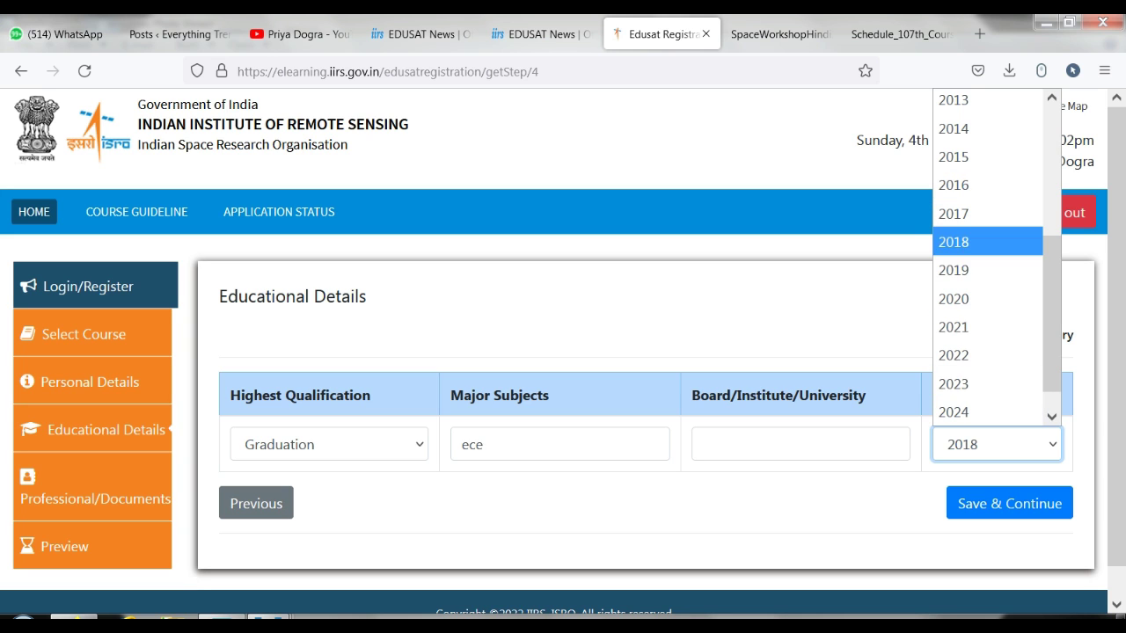
left_click(987, 298)
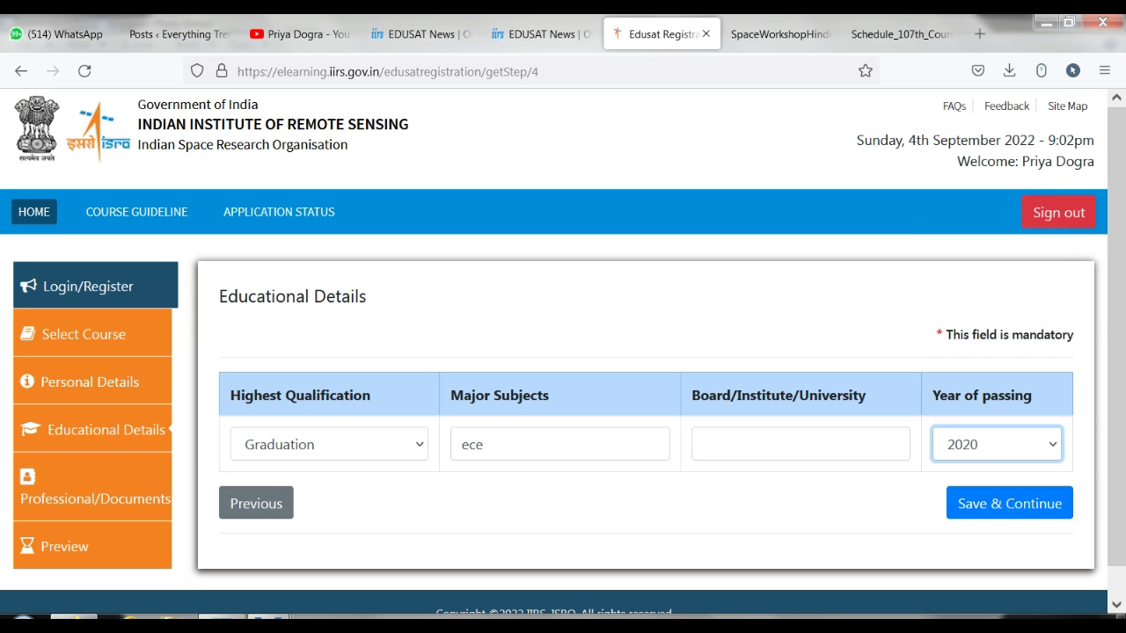